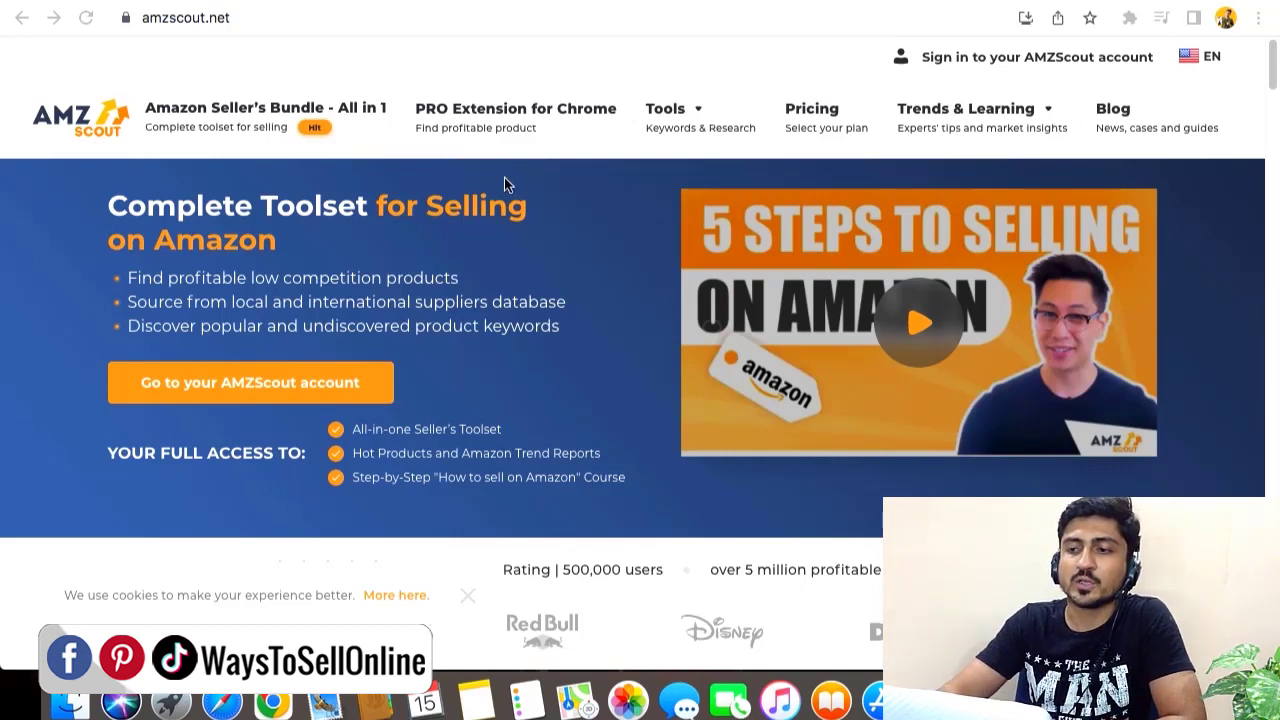
Step: Sign in to the AMZScout account and open the Amazon Keyword Search tool
left_click(995, 62)
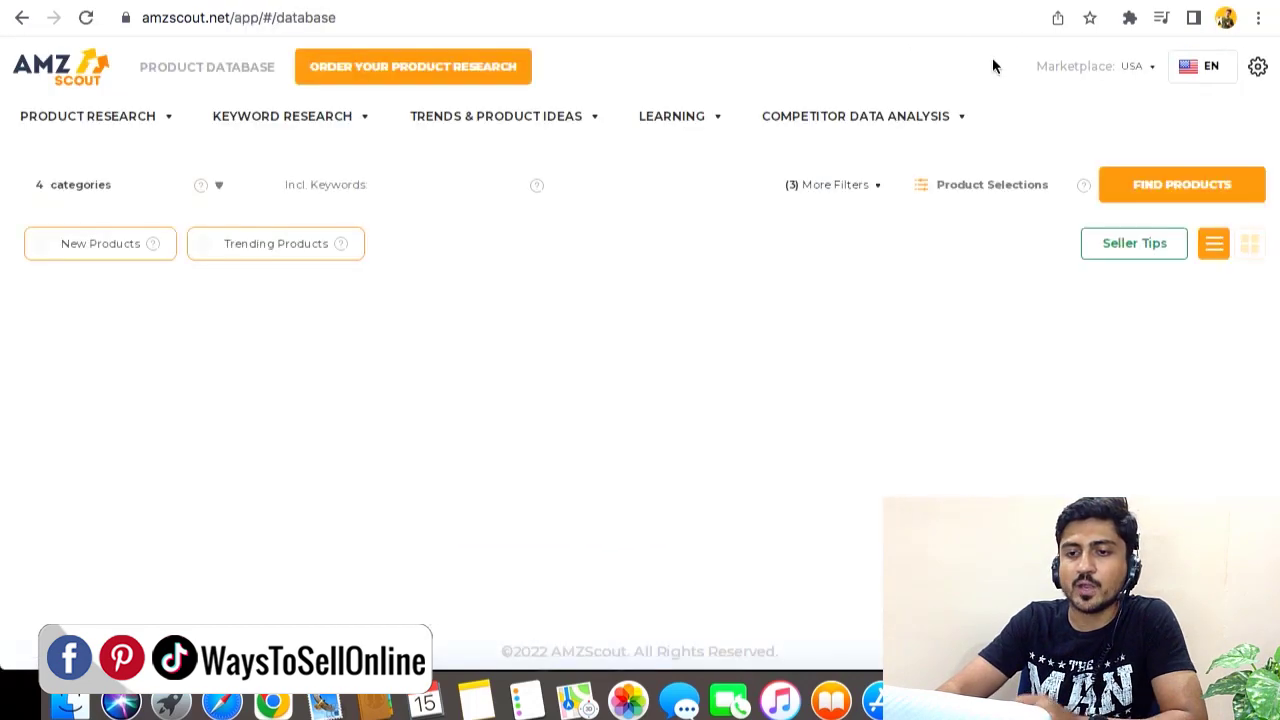
mouse_move(296, 130)
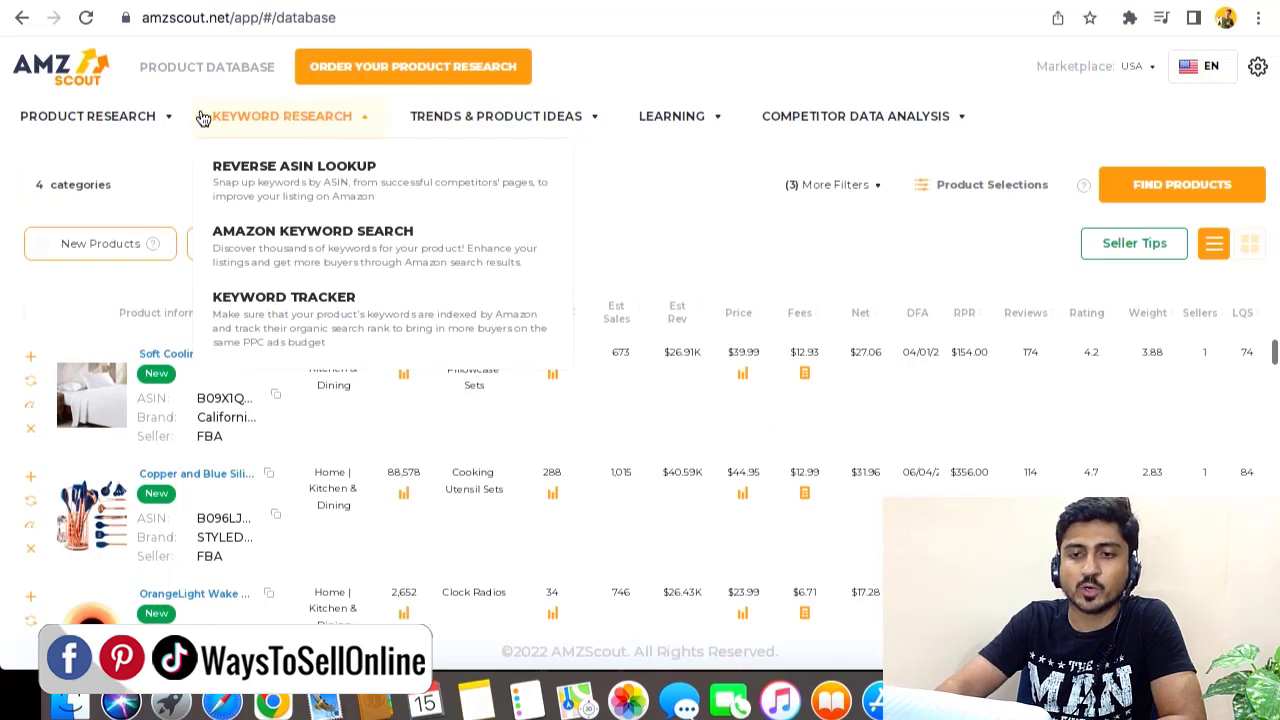
mouse_move(102, 130)
mouse_move(635, 135)
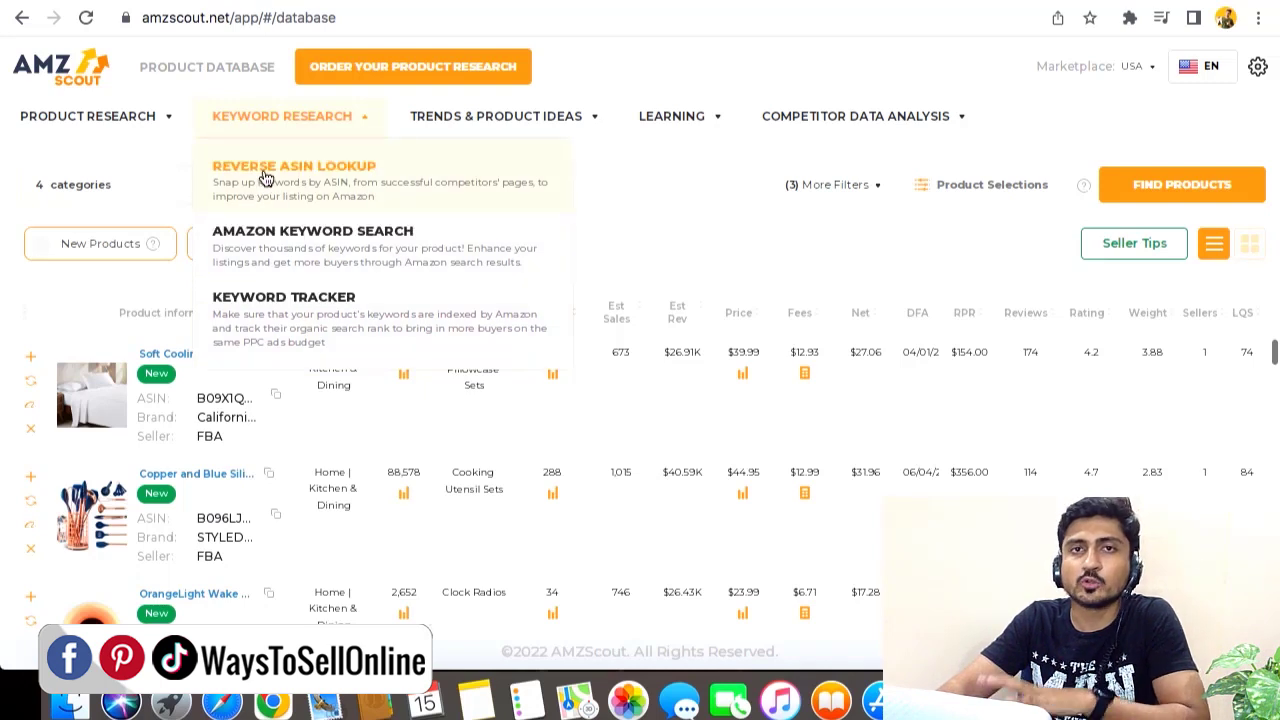
left_click(320, 177)
left_click(283, 243)
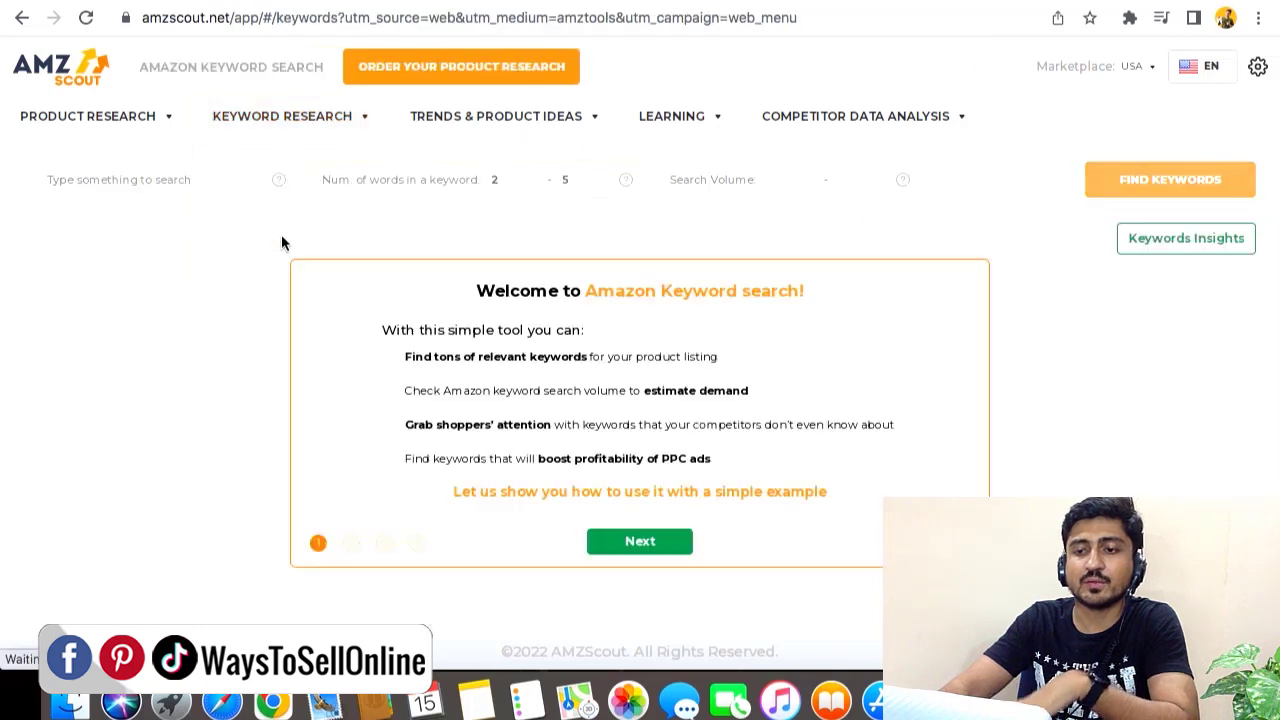
left_click(294, 246)
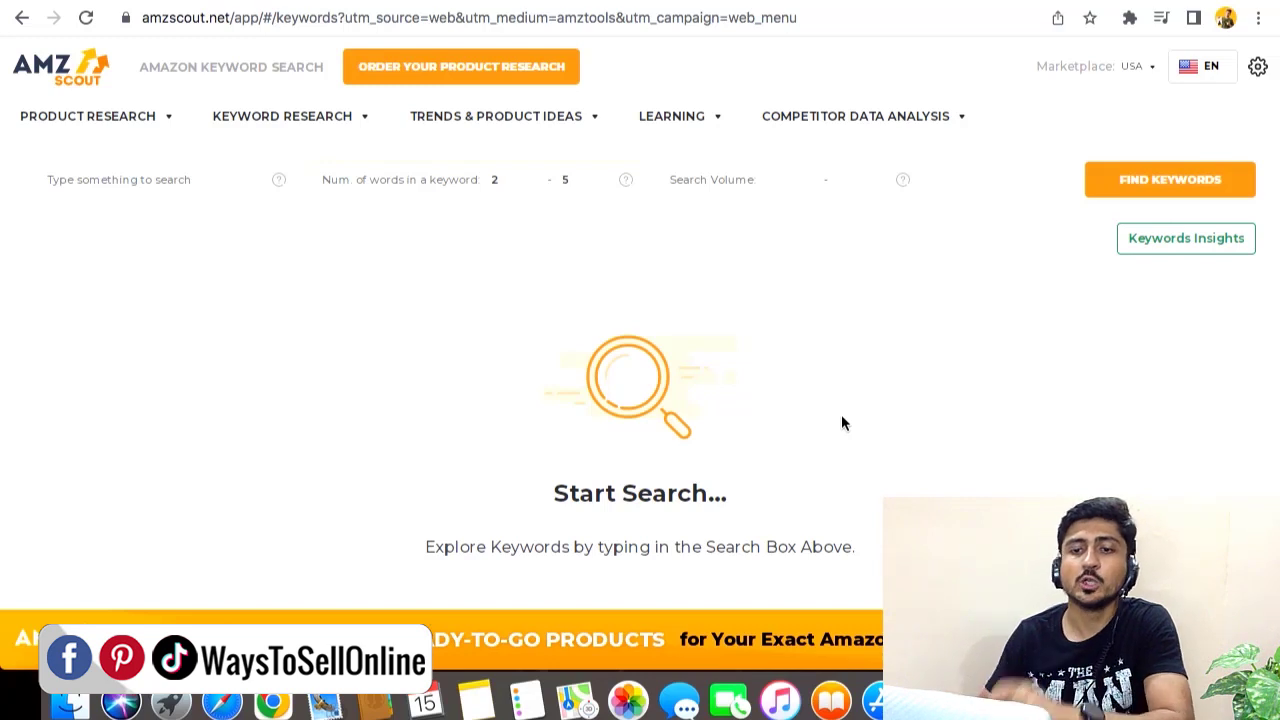
Step: Search the Amazon keywords for "posture corrector" with the word count range left at 2 to 5
left_click(185, 180)
type("post")
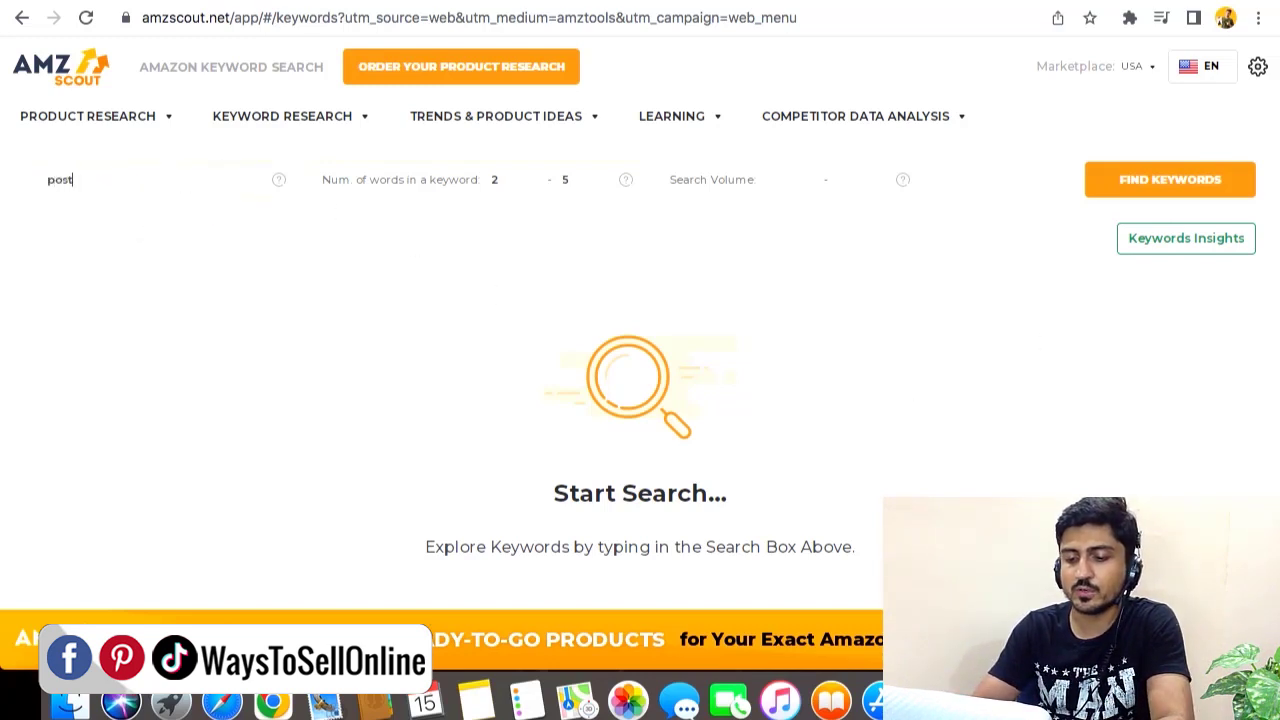
type("ure correcotr")
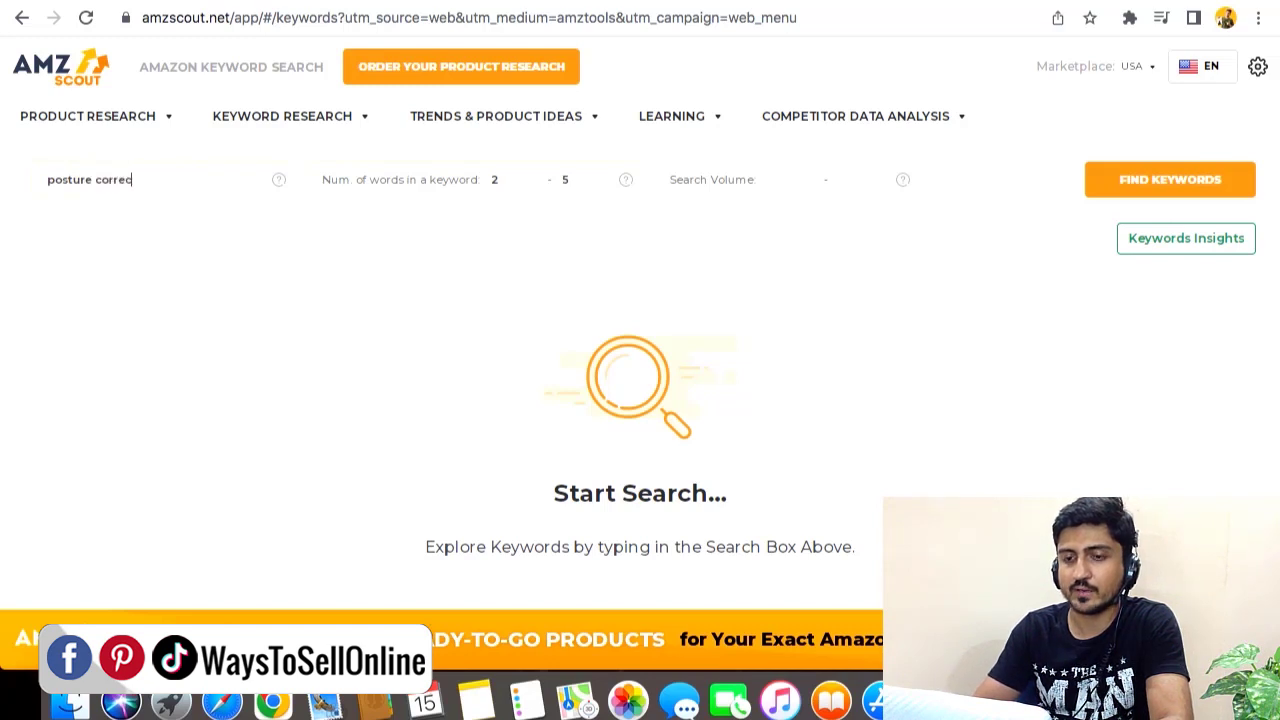
key("BackSpace")
key("BackSpace")
type("tor")
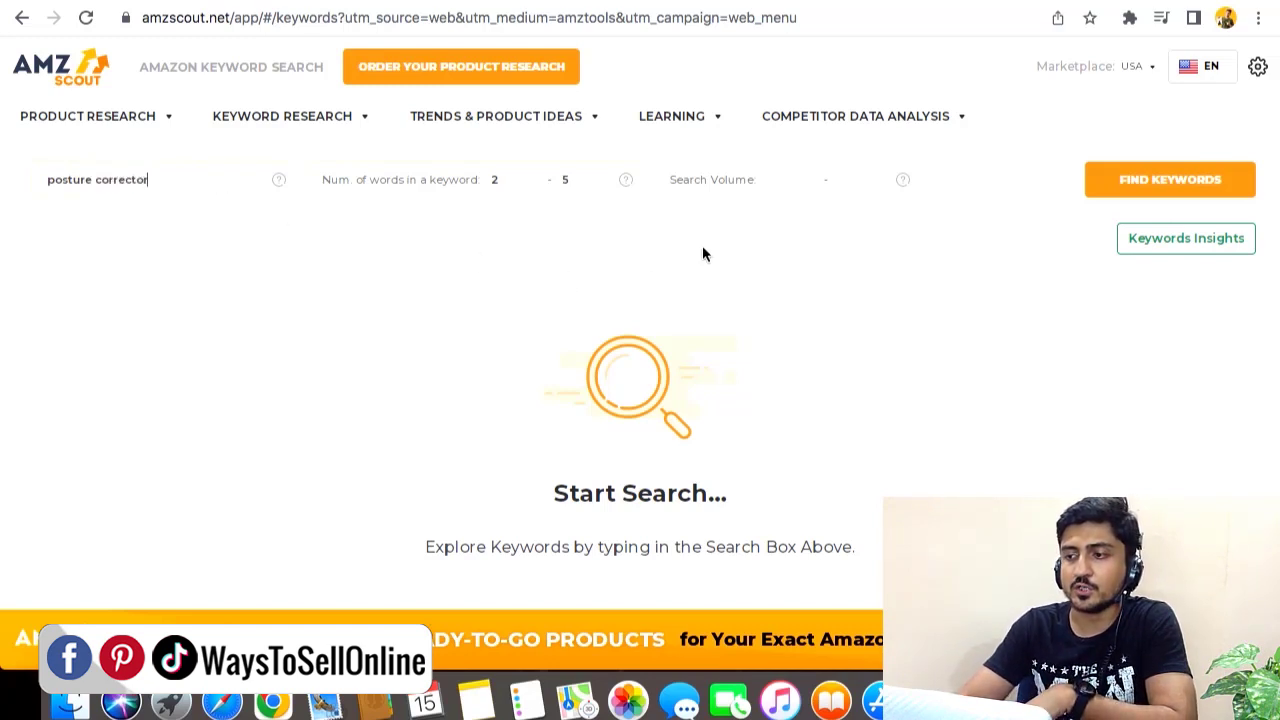
left_click(1155, 188)
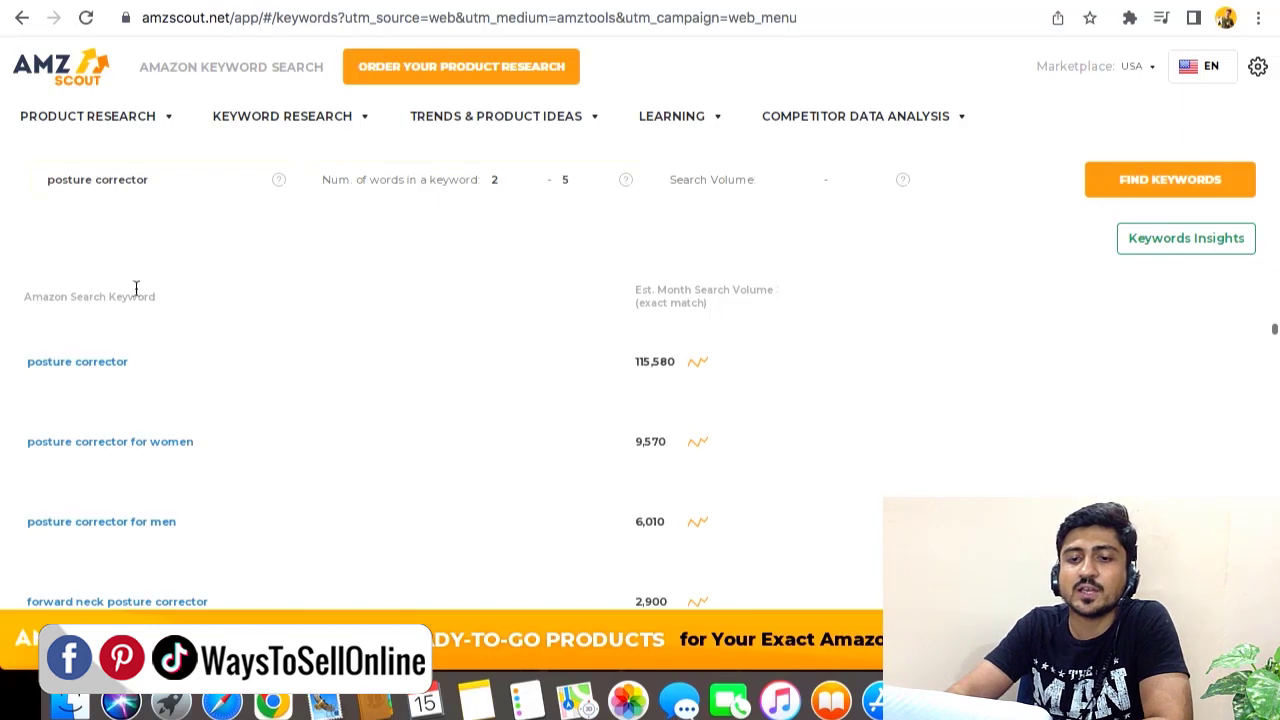
Step: Examine the related posture corrector keywords and their estimated monthly search volumes
mouse_move(290, 116)
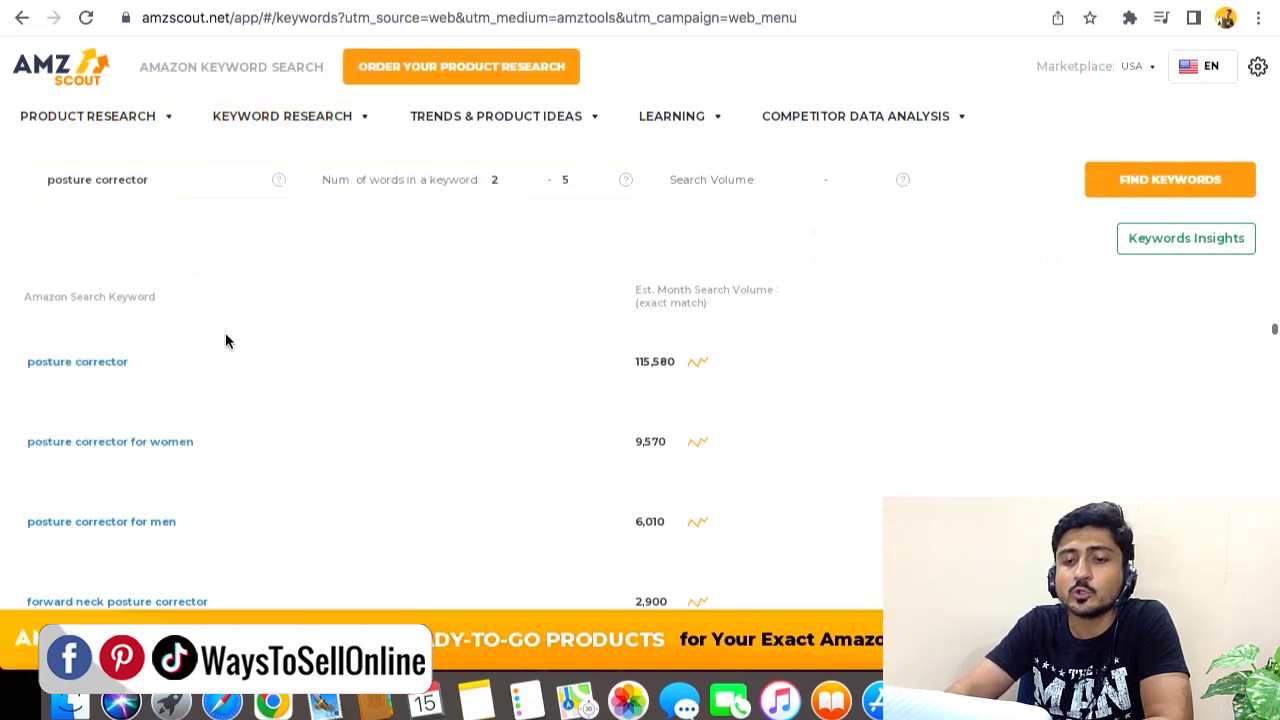
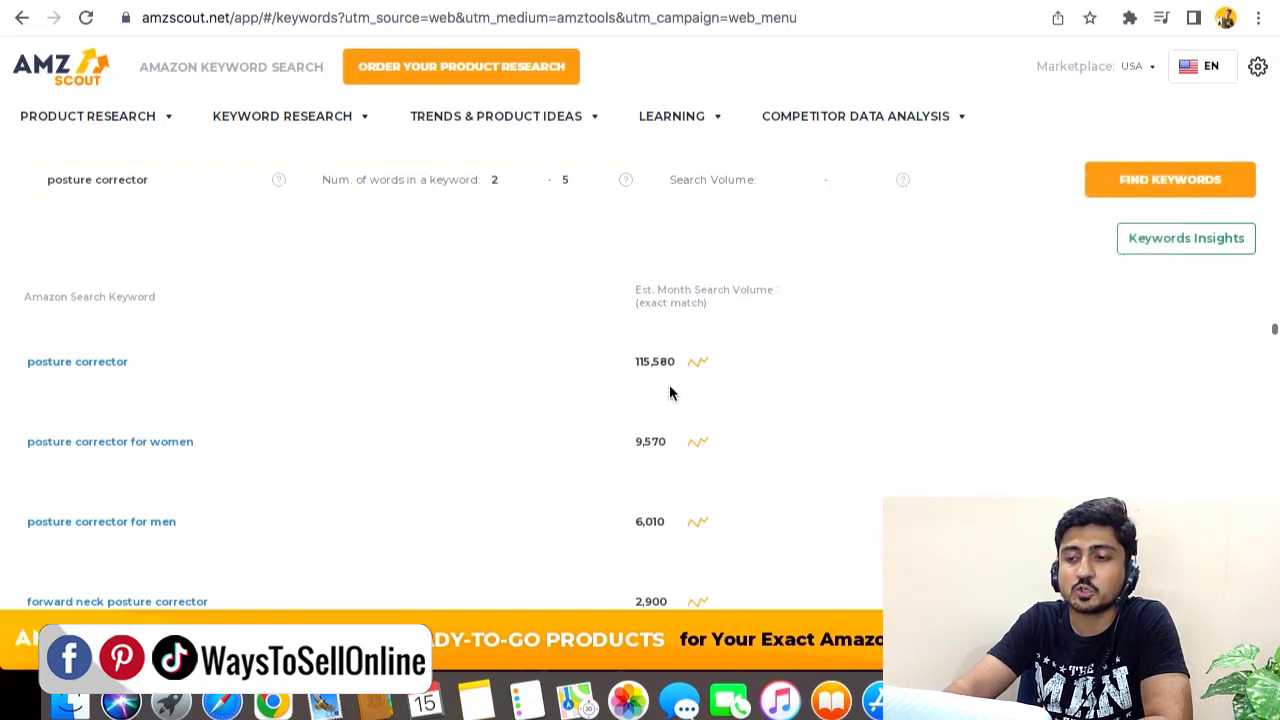
scroll(480, 420, "down", 1)
scroll(500, 412, "down", 2)
scroll(523, 406, "up", 3)
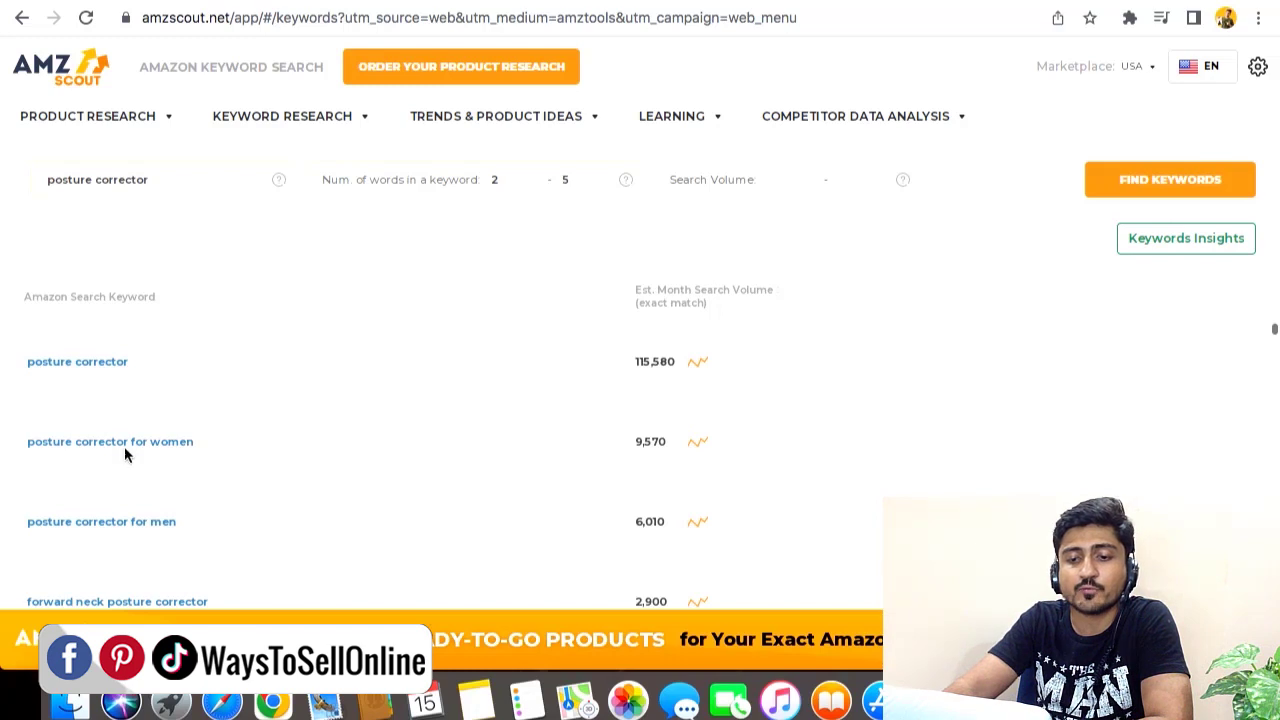
scroll(313, 476, "down", 1)
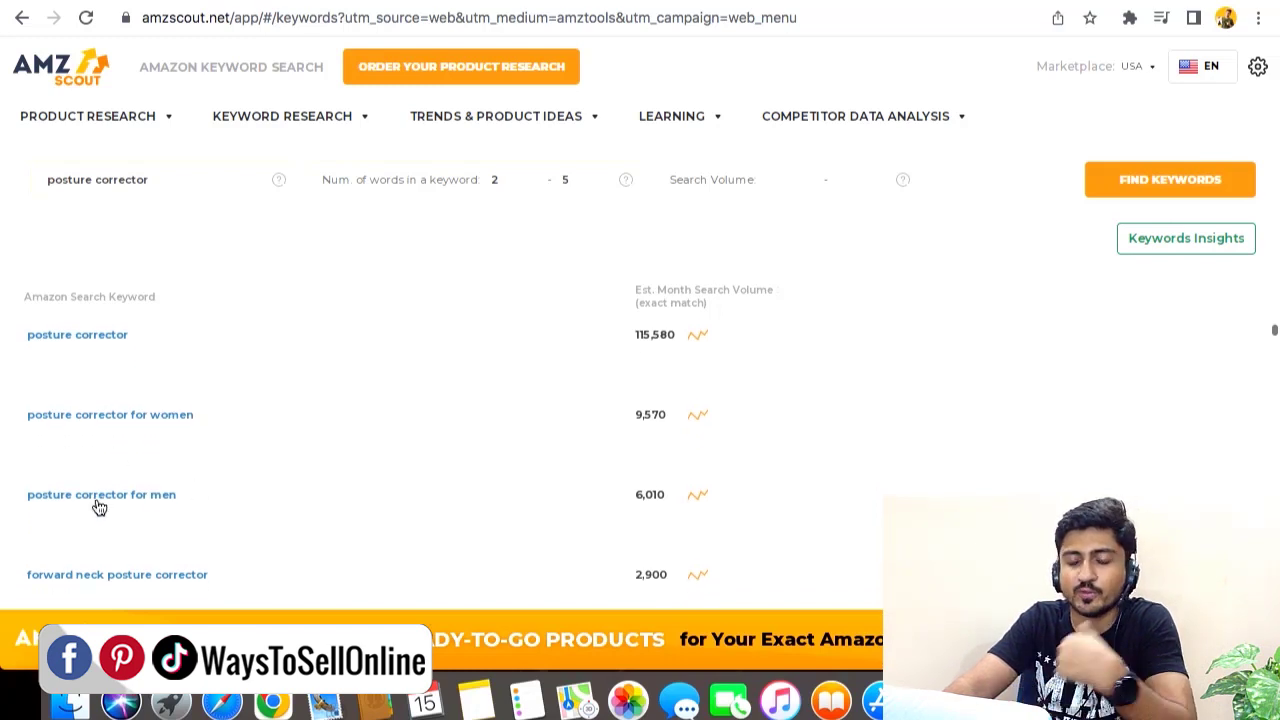
scroll(160, 485, "down", 3)
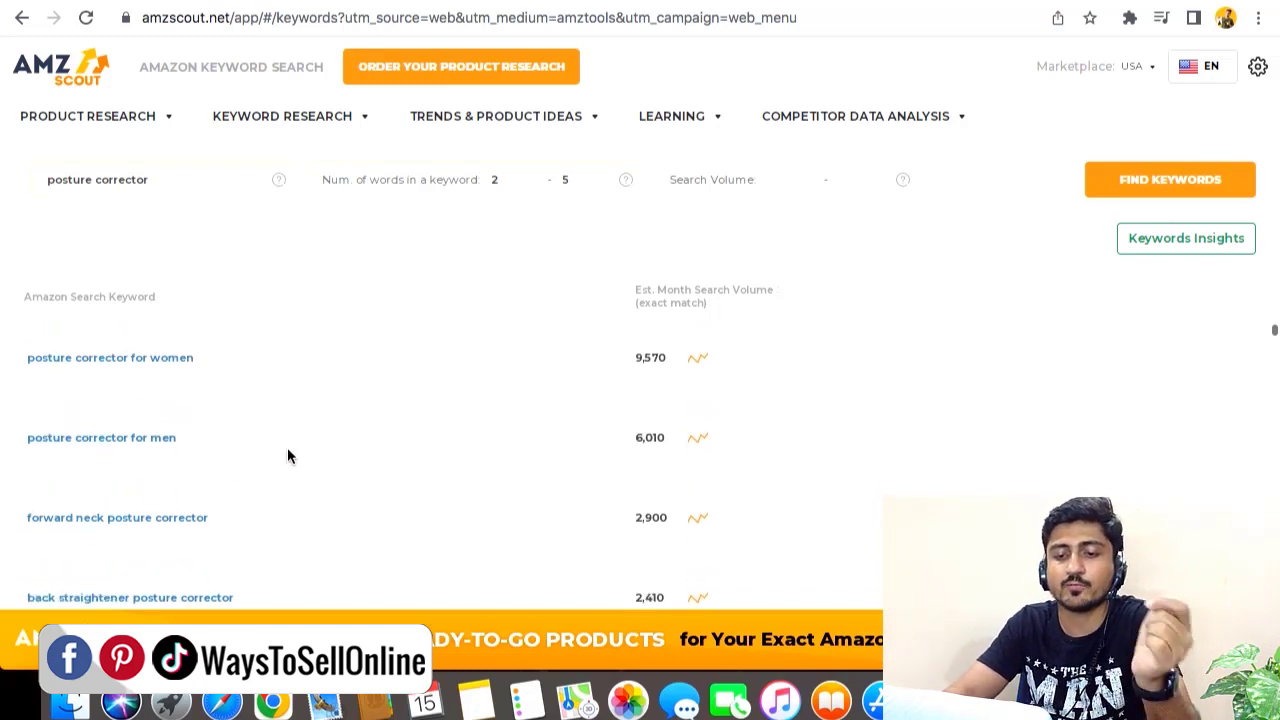
scroll(400, 472, "down", 5)
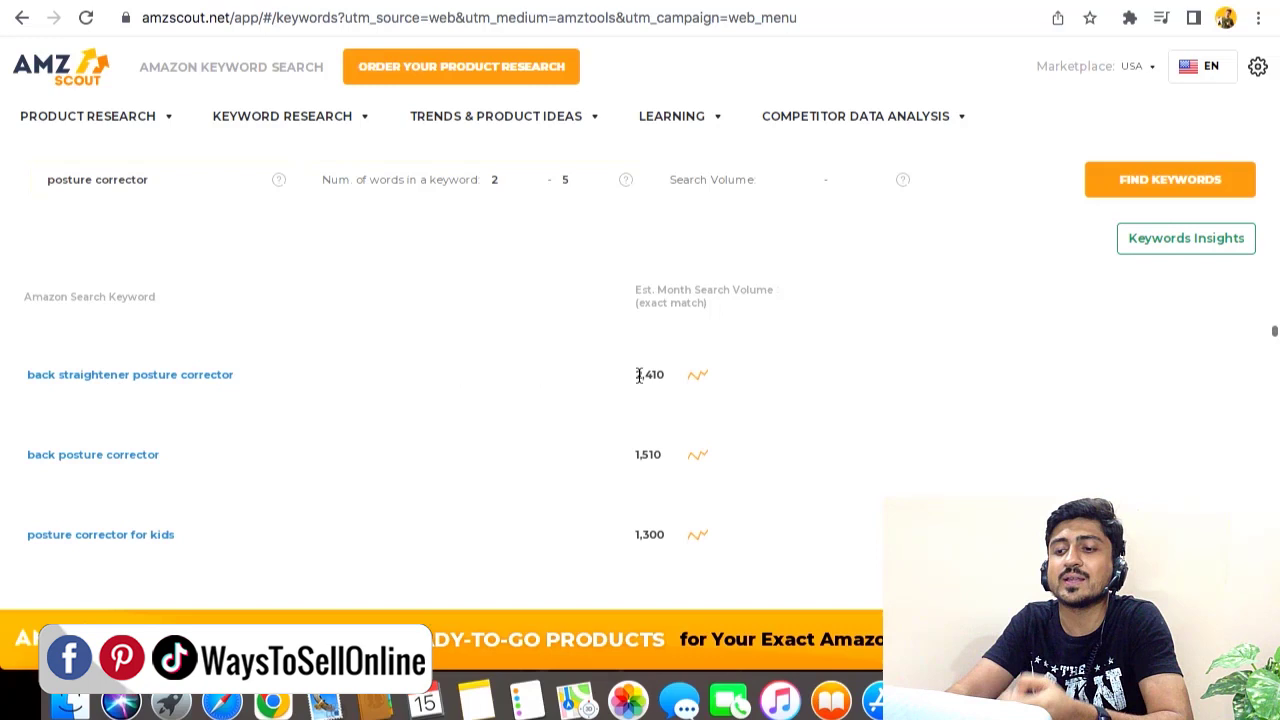
Step: View the search volume history of "back straightener posture corrector" and close the chart
left_click(698, 380)
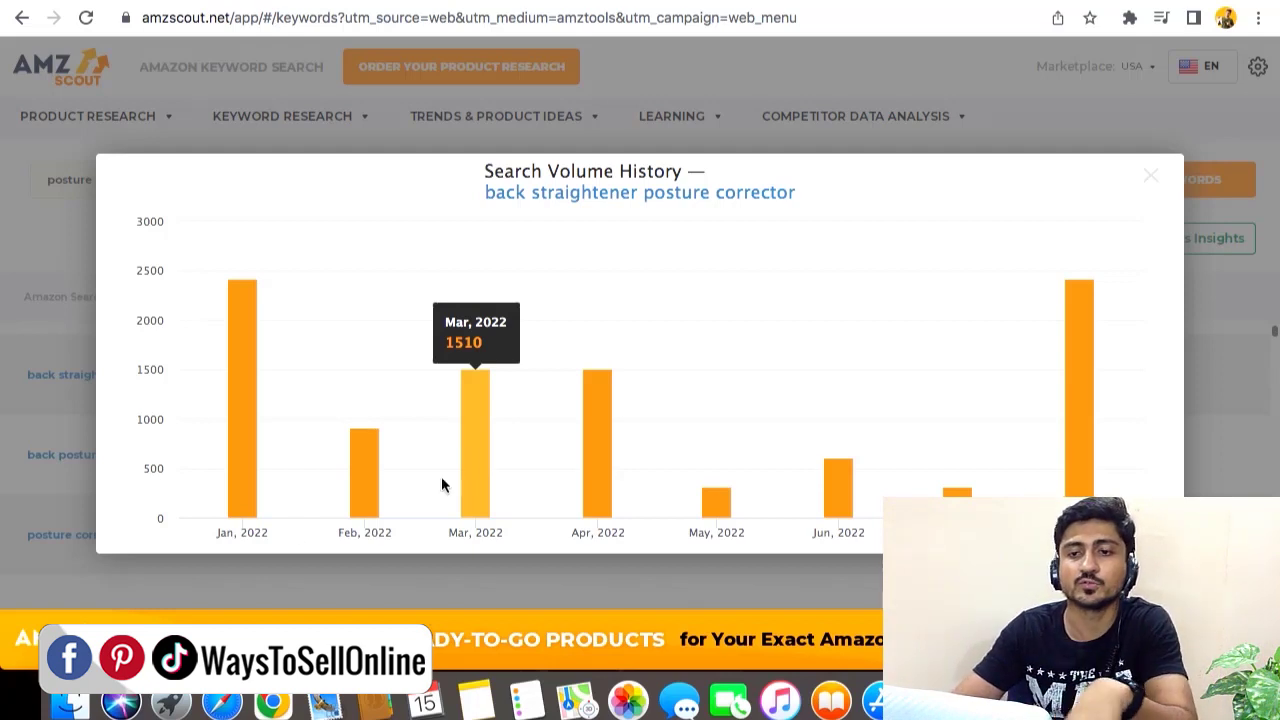
left_click(1150, 172)
scroll(565, 455, "down", 5)
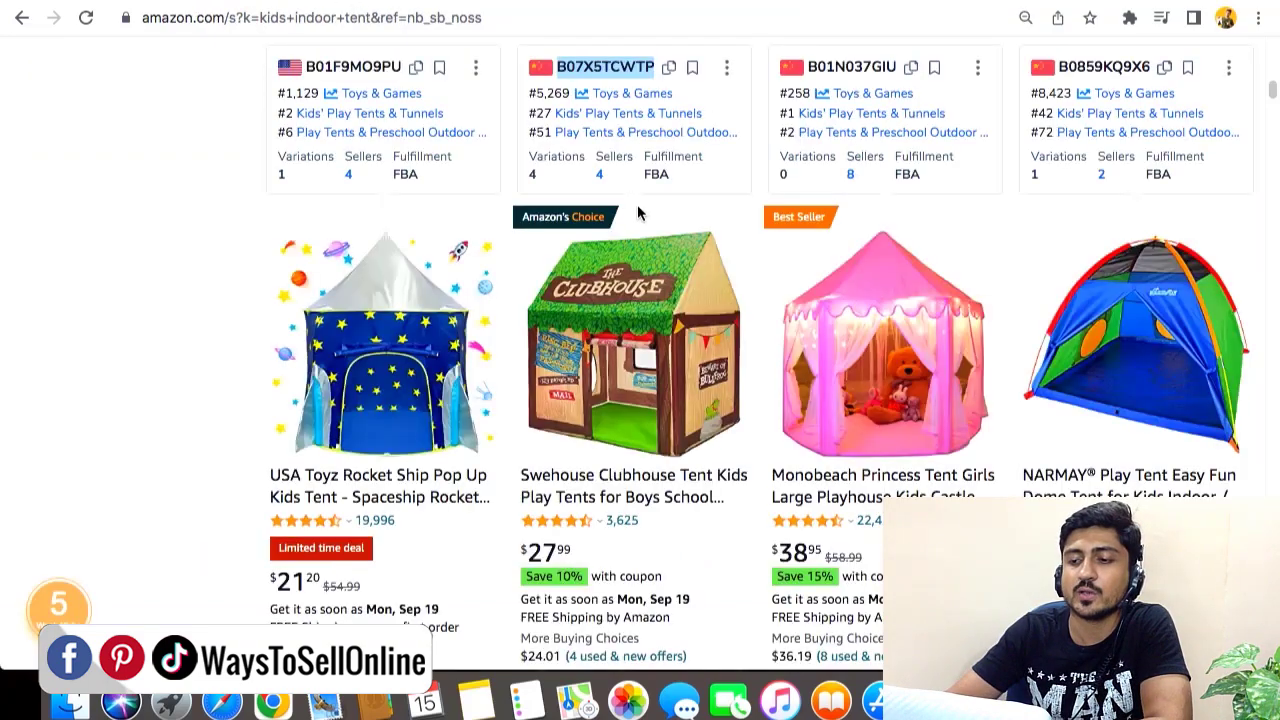
Step: In the Amazon results for "kids indoor tent", copy the ASIN B01N037GIU of the best-selling Monobeach princess tent
scroll(642, 215, "up", 6)
scroll(642, 215, "up", 10)
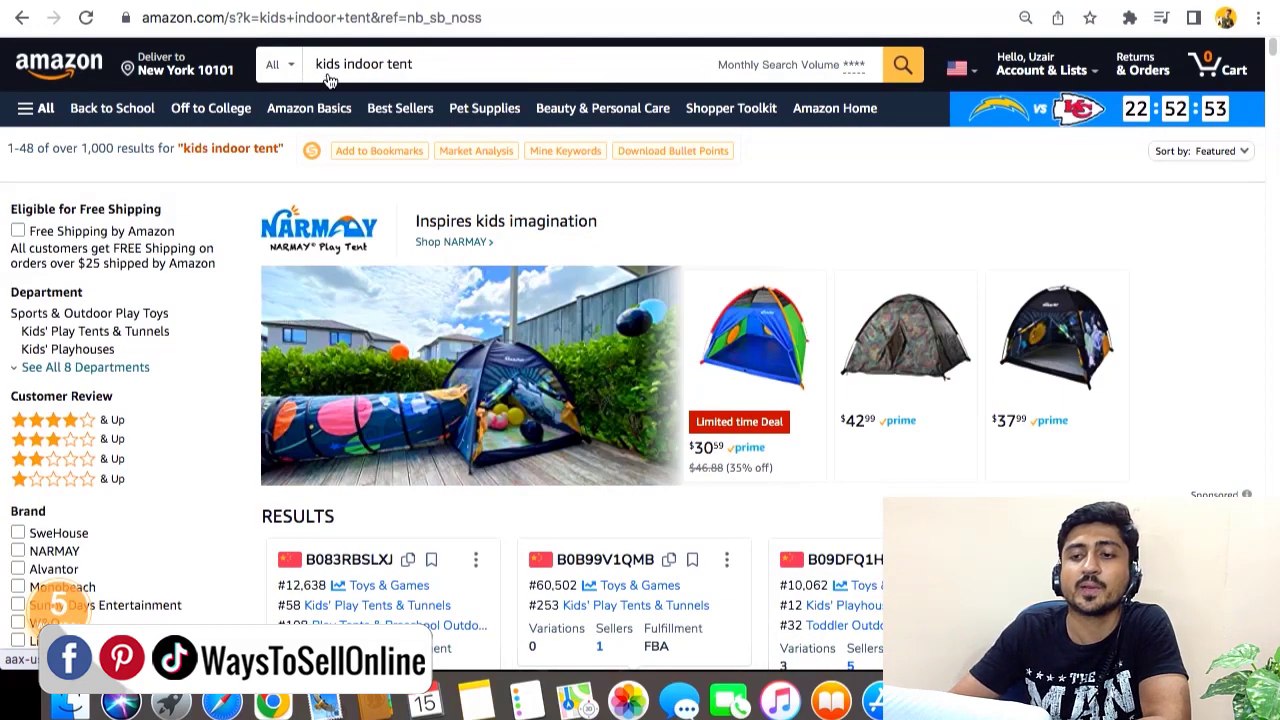
scroll(600, 300, "down", 15)
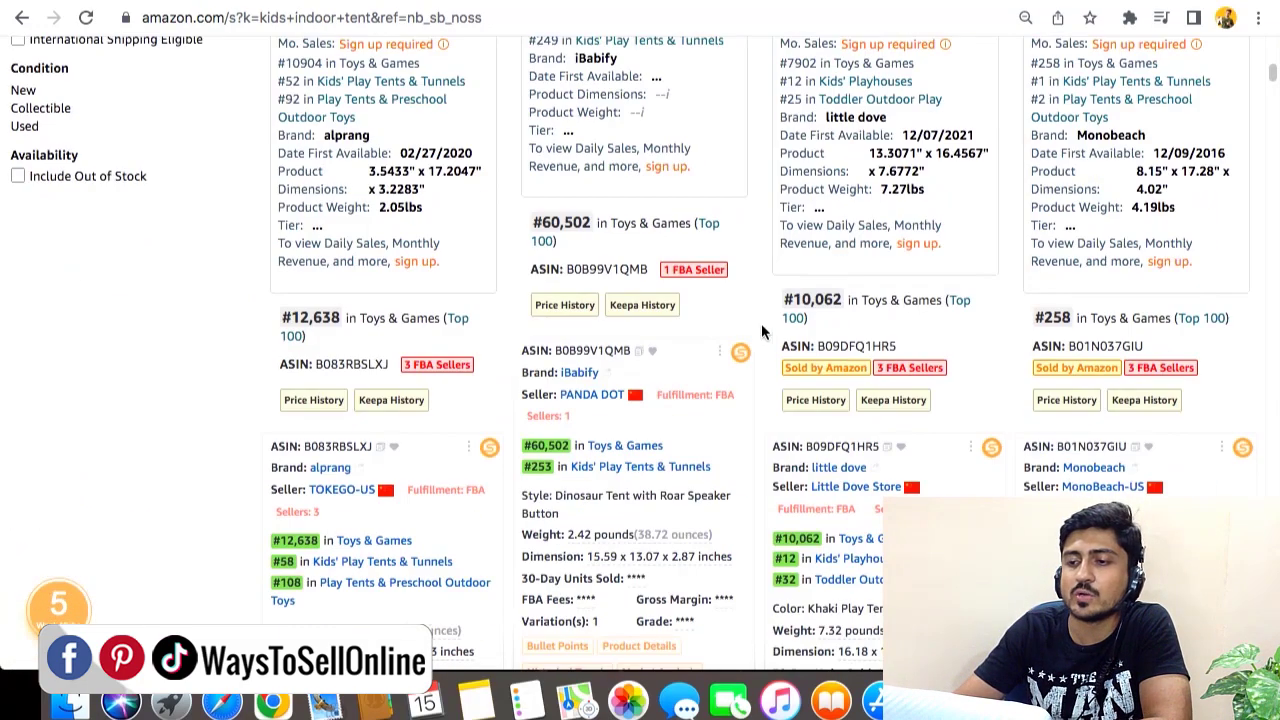
mouse_move(583, 268)
scroll(721, 235, "up", 3)
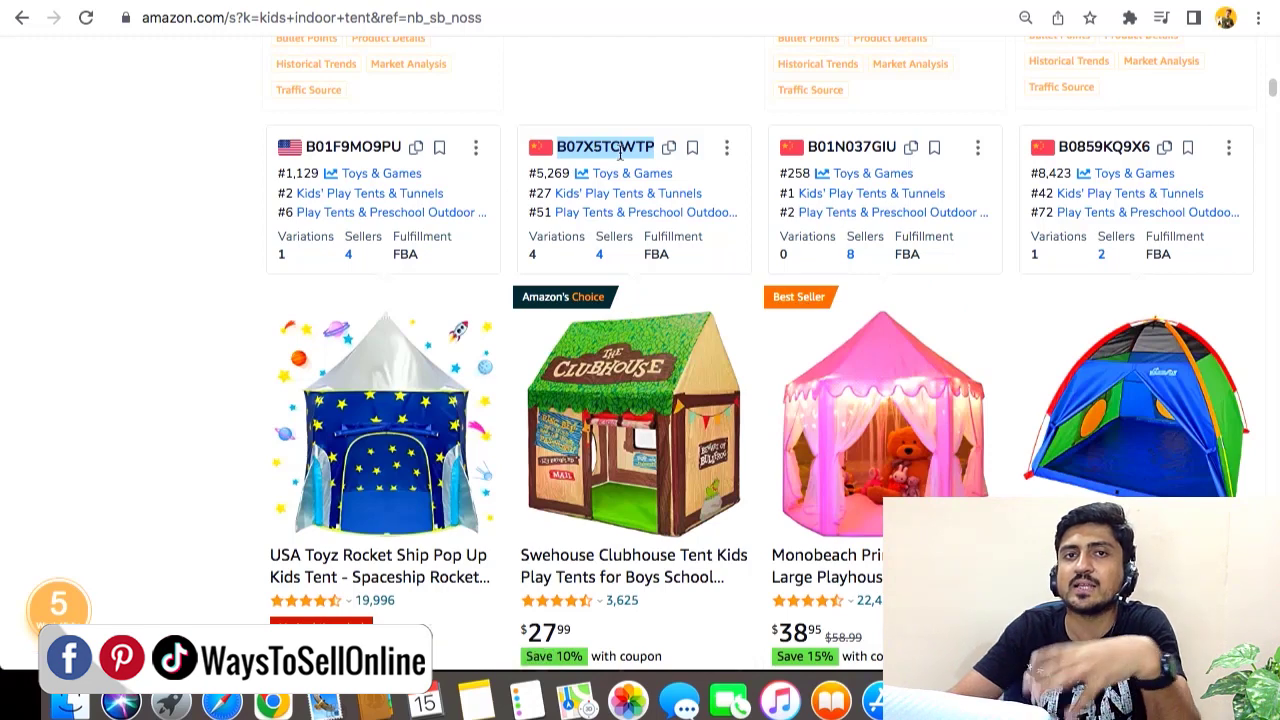
double_click(853, 143)
right_click(850, 146)
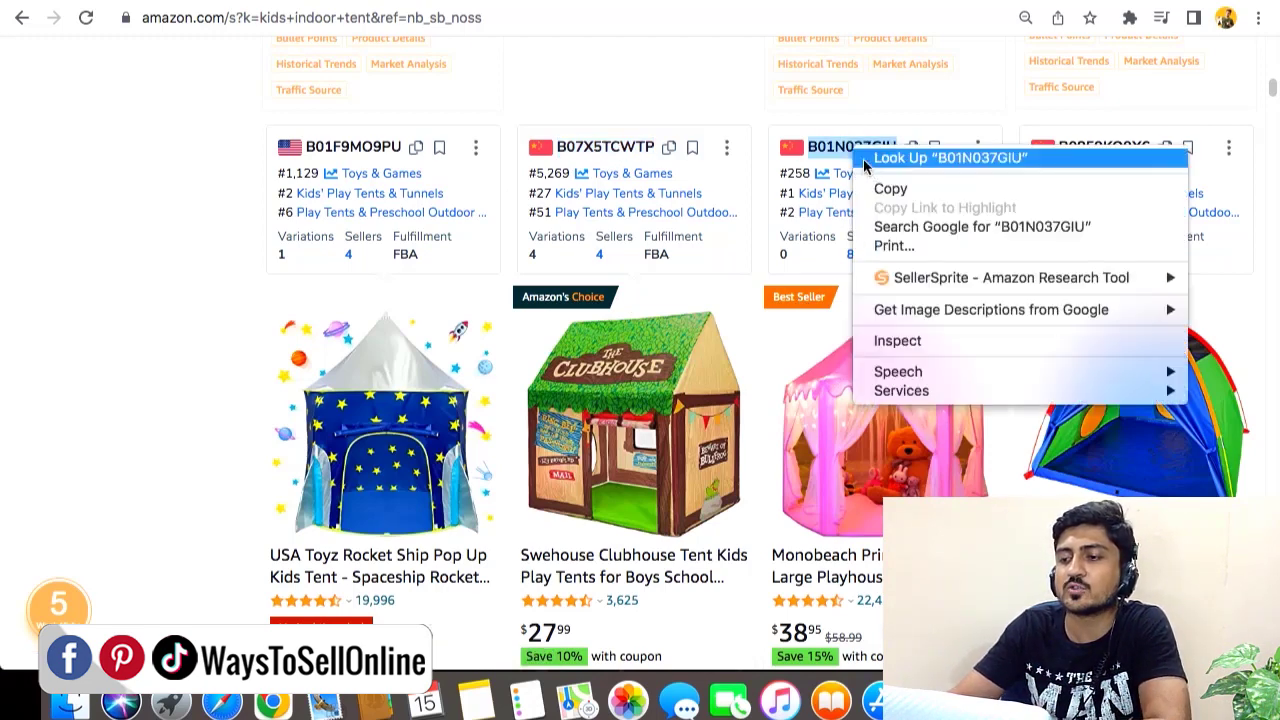
left_click(889, 190)
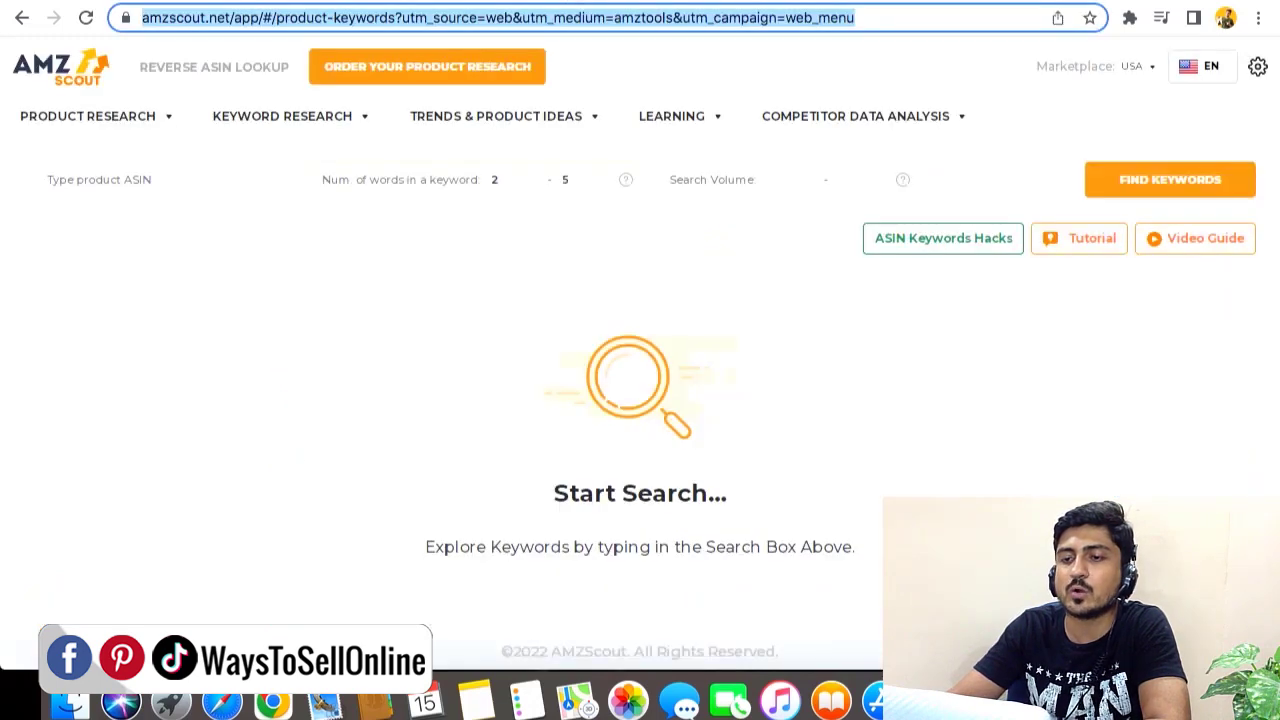
Step: Switch to AMZScout's Reverse ASIN Lookup and find the keywords for the copied ASIN B01N037GIU
mouse_move(300, 120)
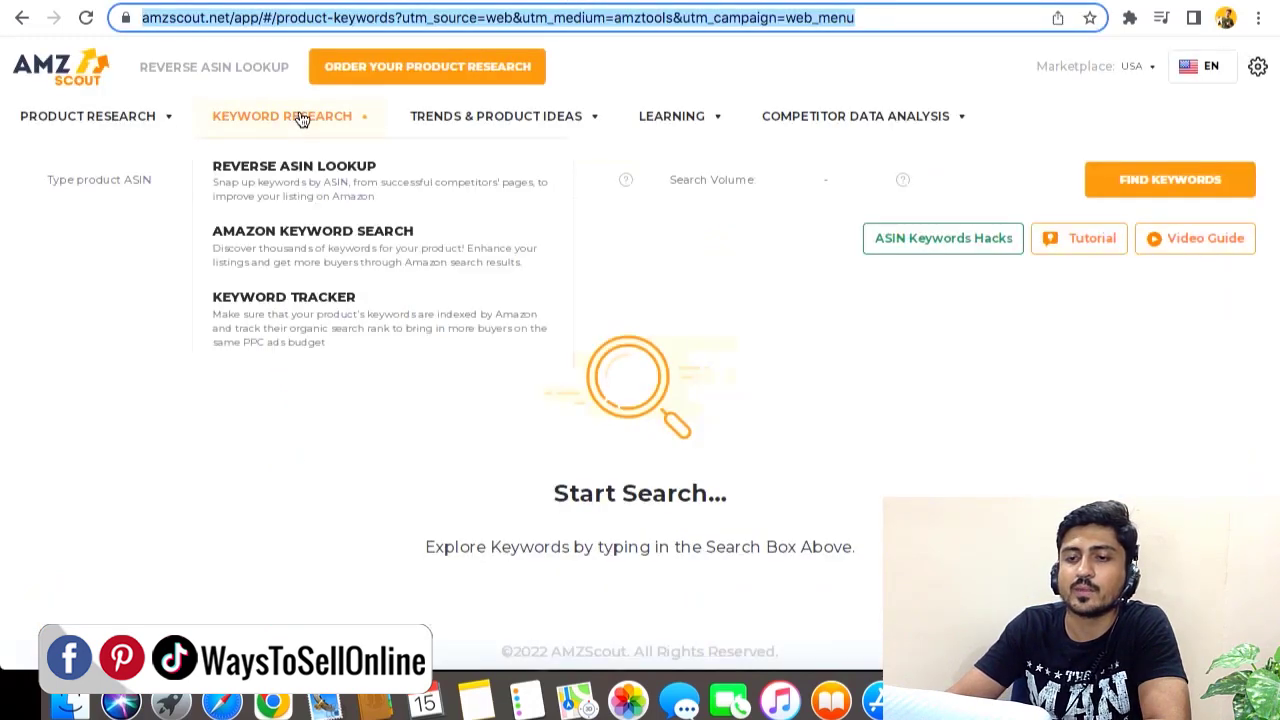
left_click(292, 177)
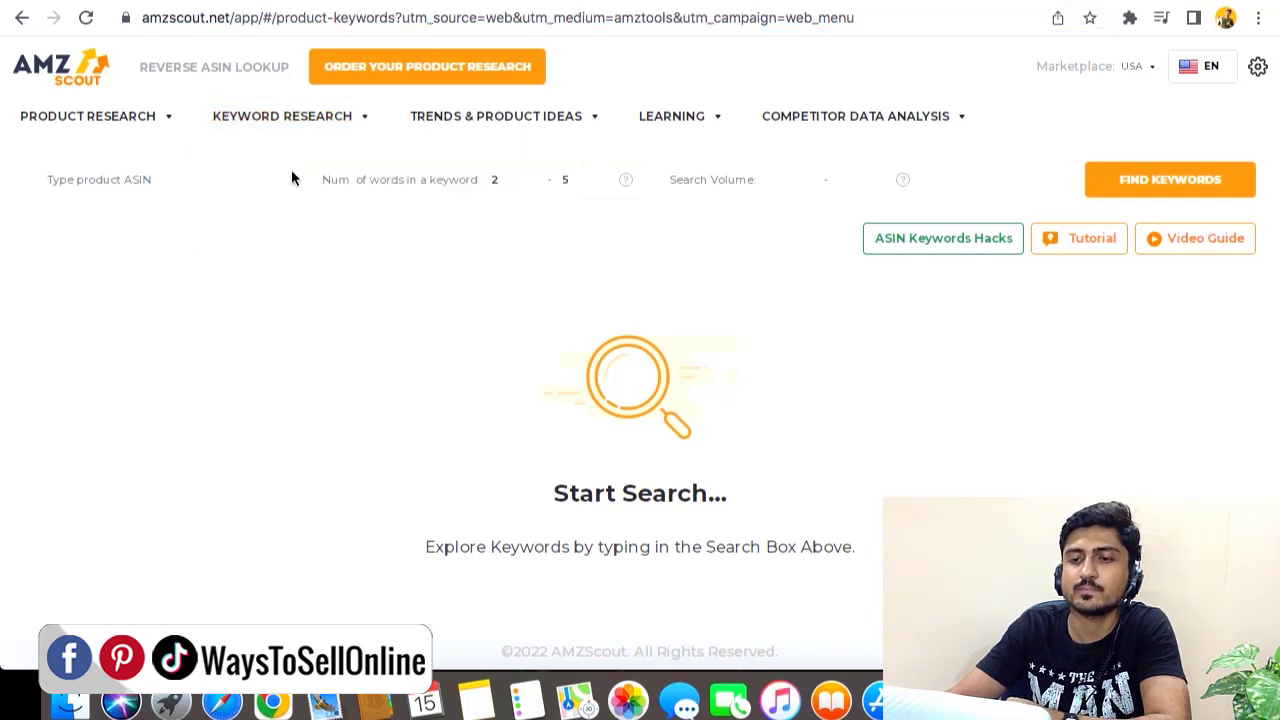
left_click(126, 186)
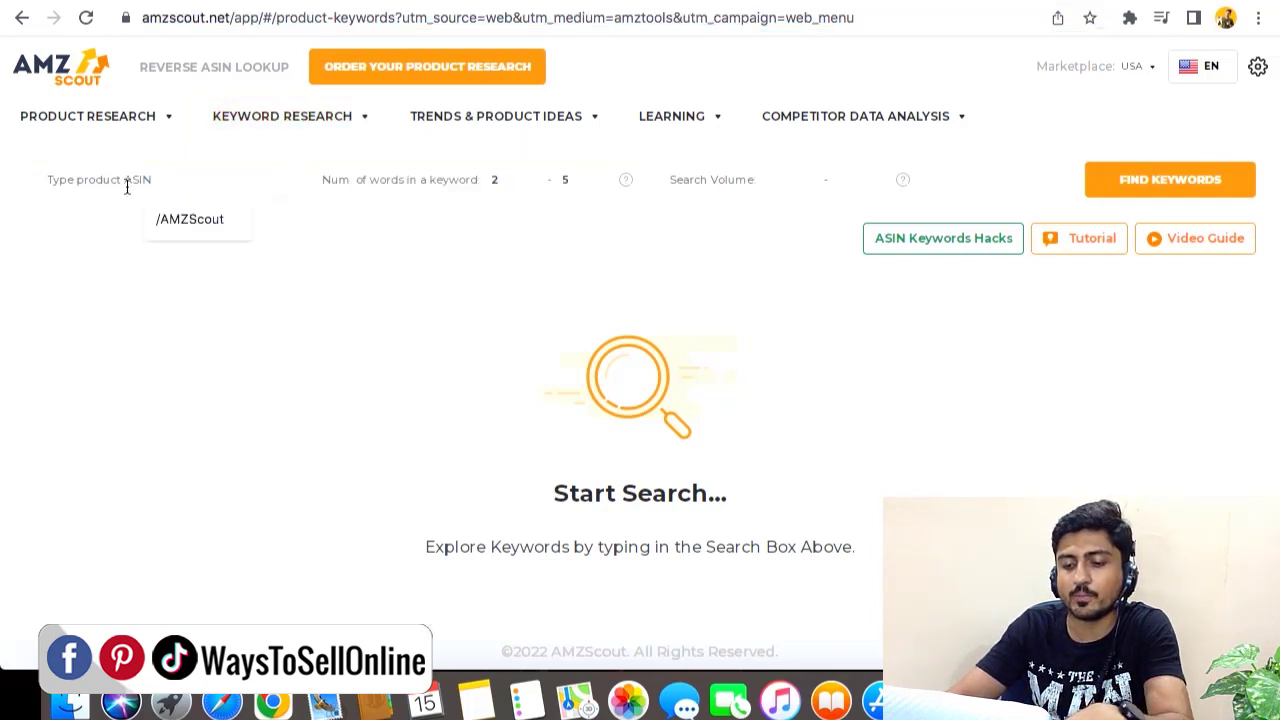
key("super+v")
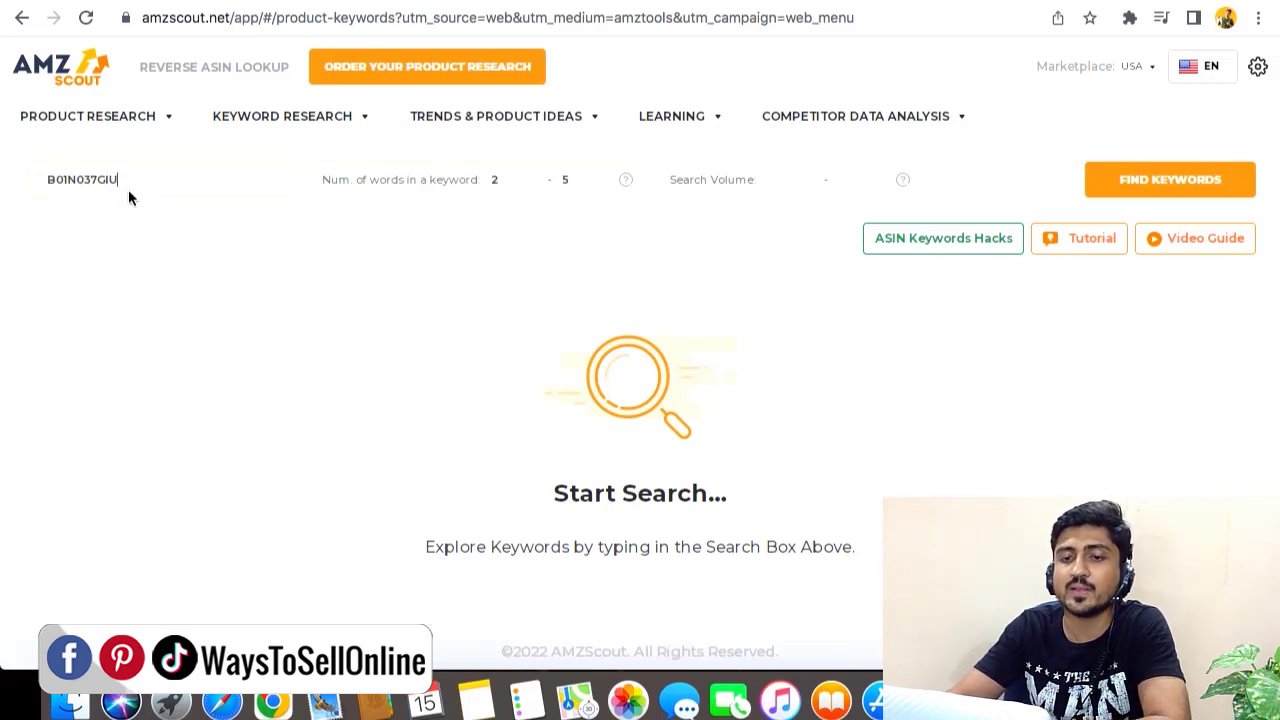
left_click(1180, 193)
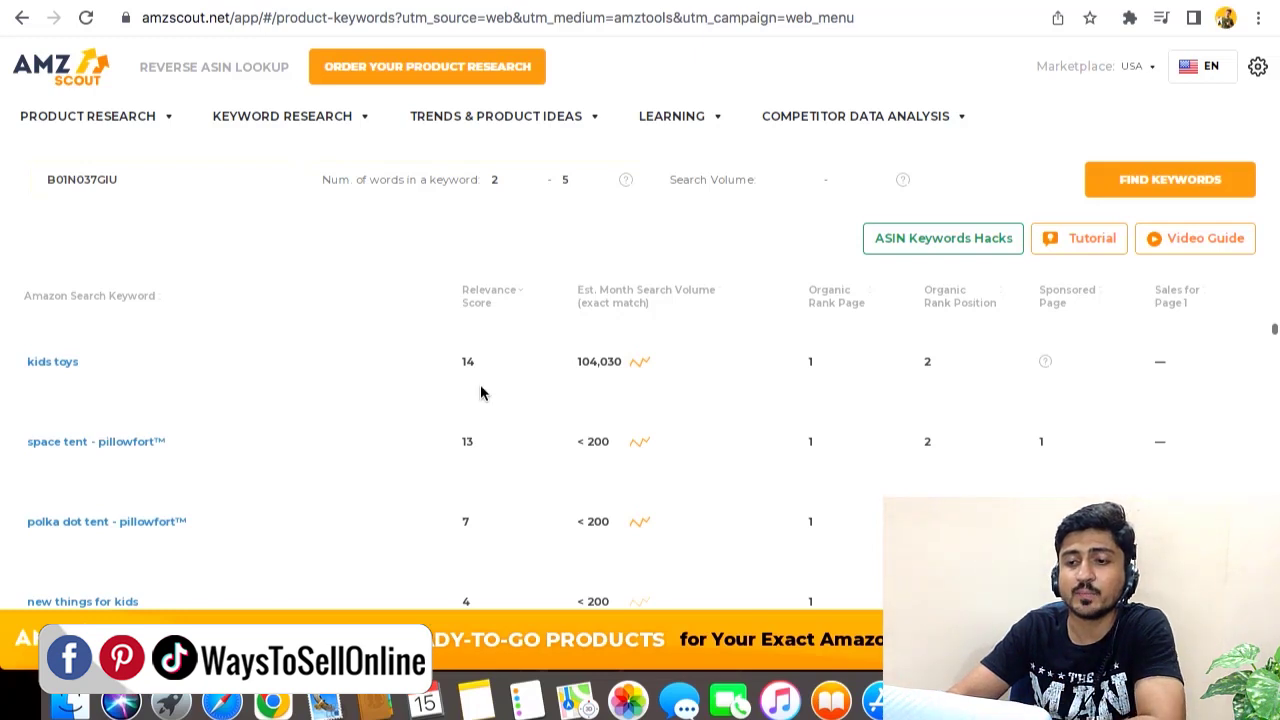
Step: Examine the tent's keywords by relevance score, monthly search volume, organic rank and page 1 sales
mouse_move(460, 313)
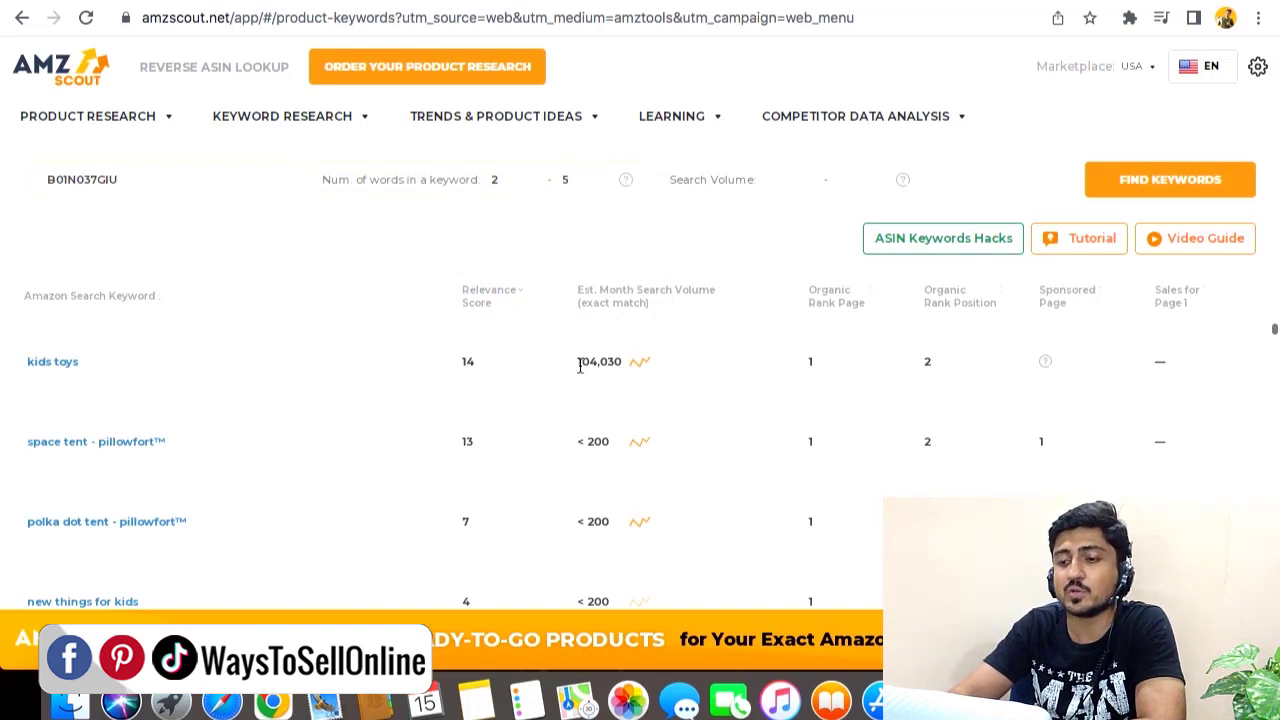
left_click_drag(580, 362, 684, 356)
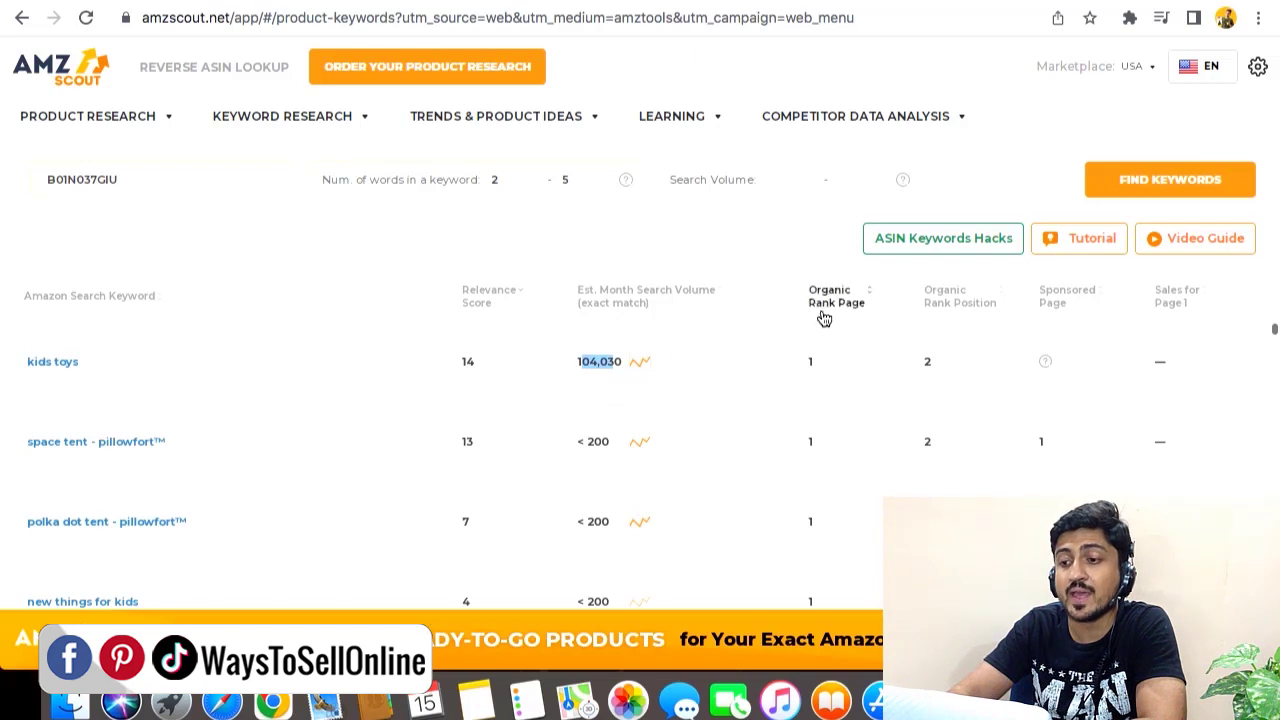
mouse_move(816, 313)
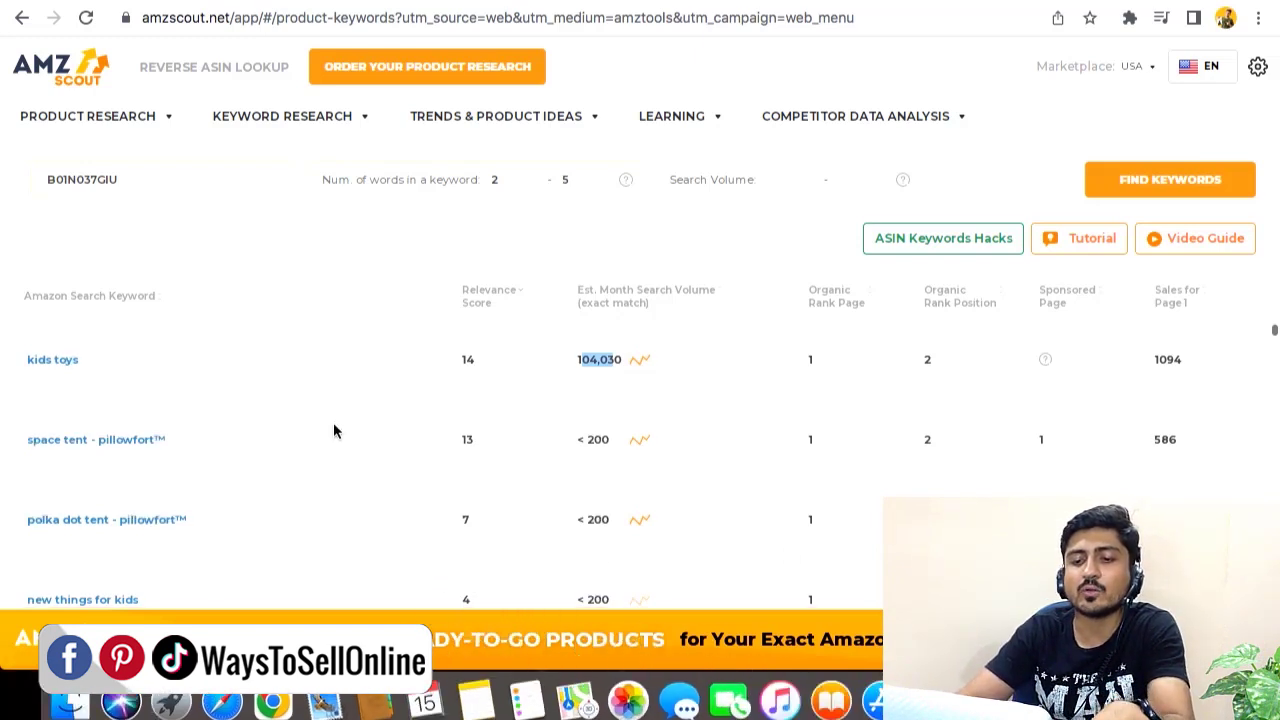
scroll(333, 422, "down", 1)
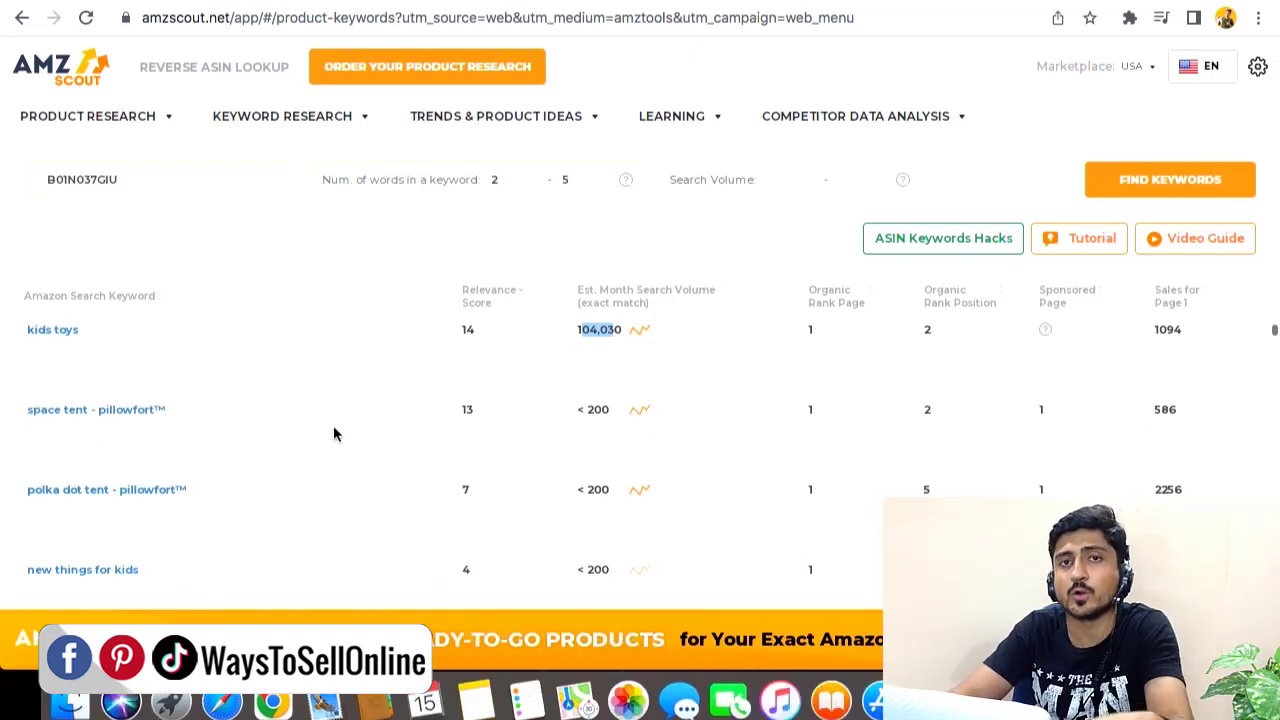
scroll(334, 432, "down", 10)
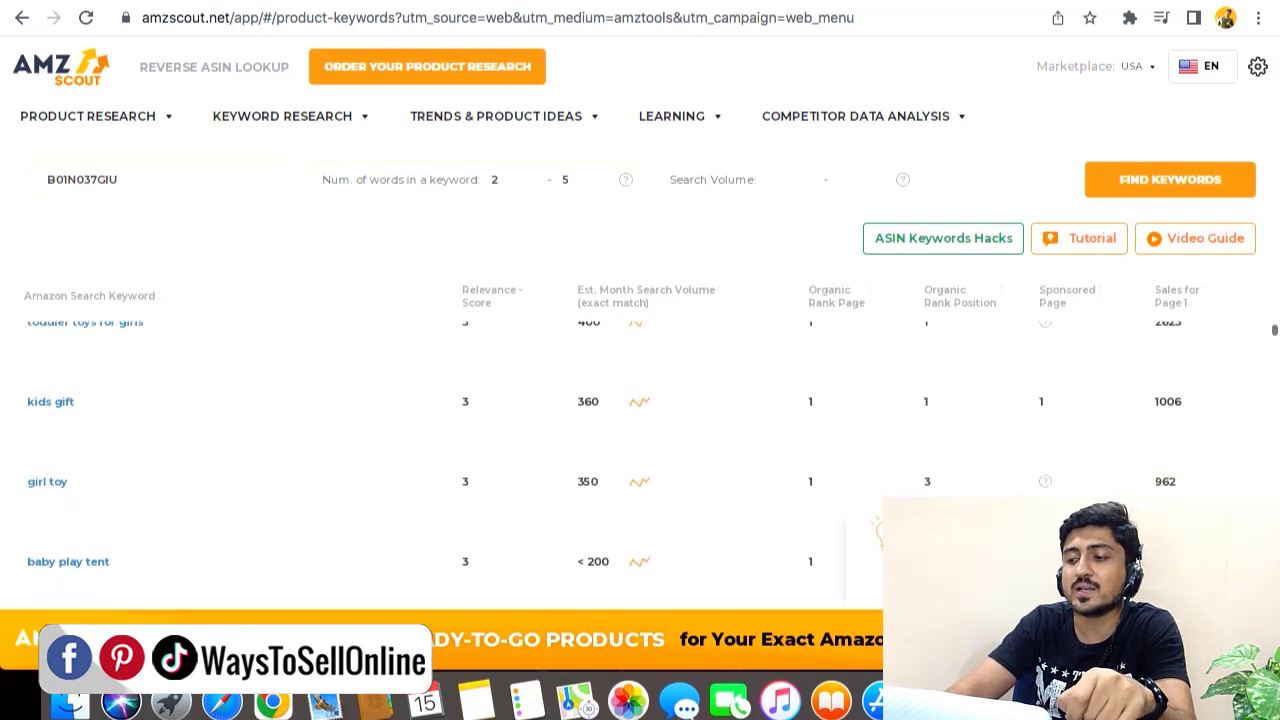